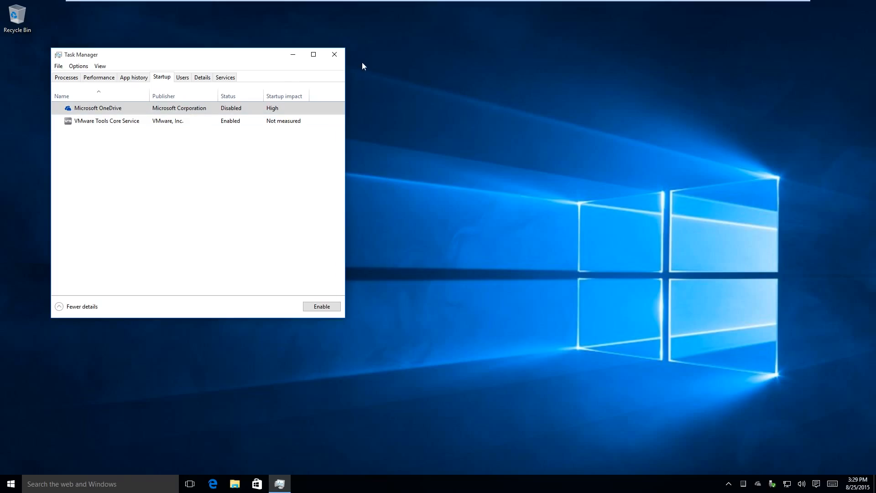
- Move the Task Manager window out of the way, then run regedit and allow it to make changes to the PC
{"action": "left_click_drag", "start_coordinate": [270, 58], "coordinate": [739, 188]}
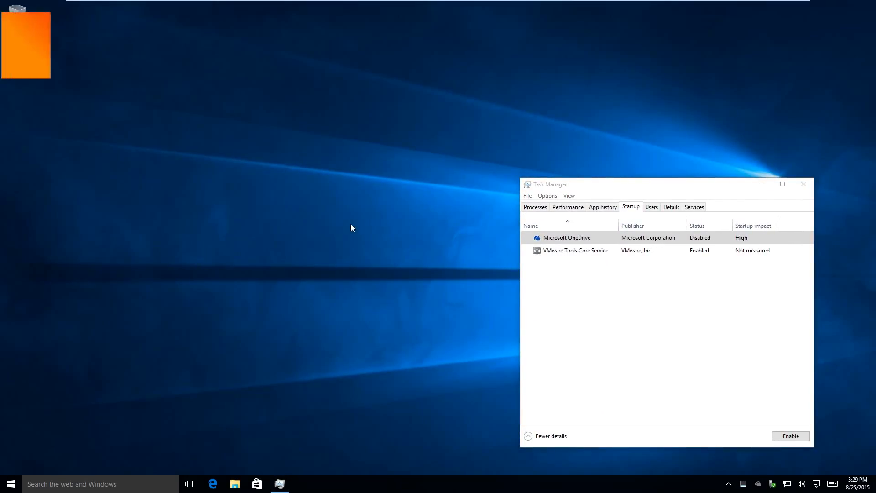
{"action": "key", "text": "super+r"}
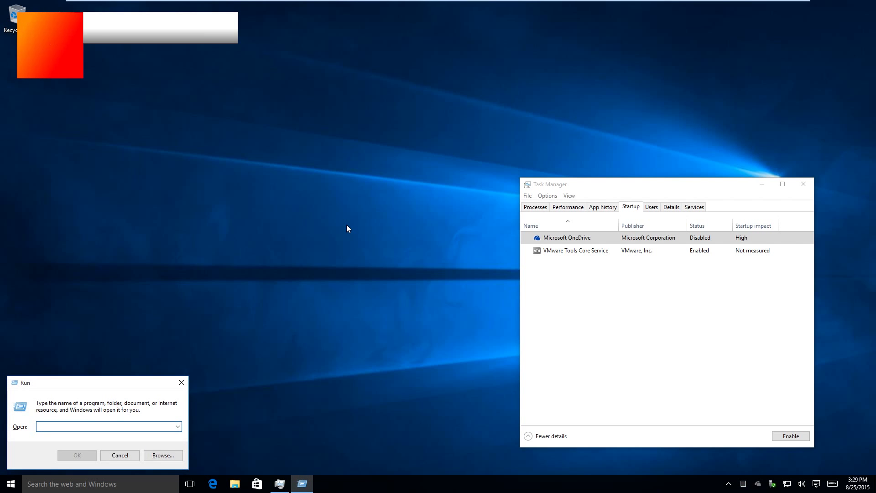
{"action": "type", "text": "regedit"}
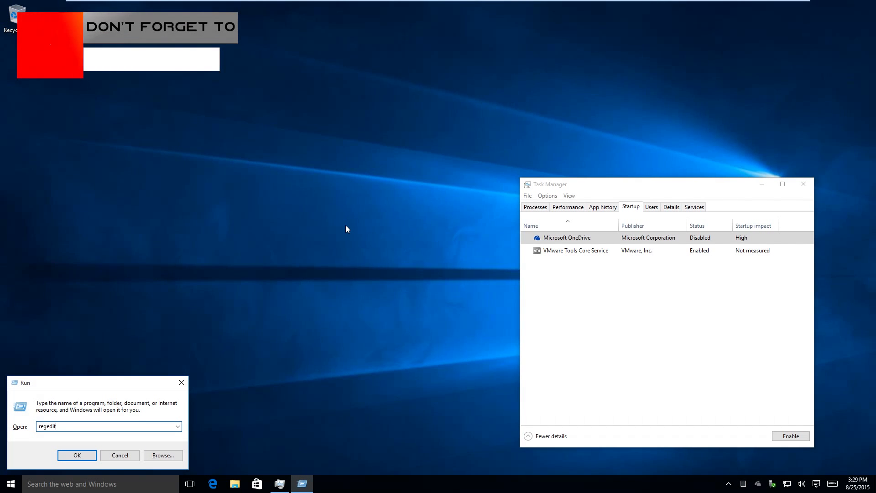
{"action": "key", "text": "Return"}
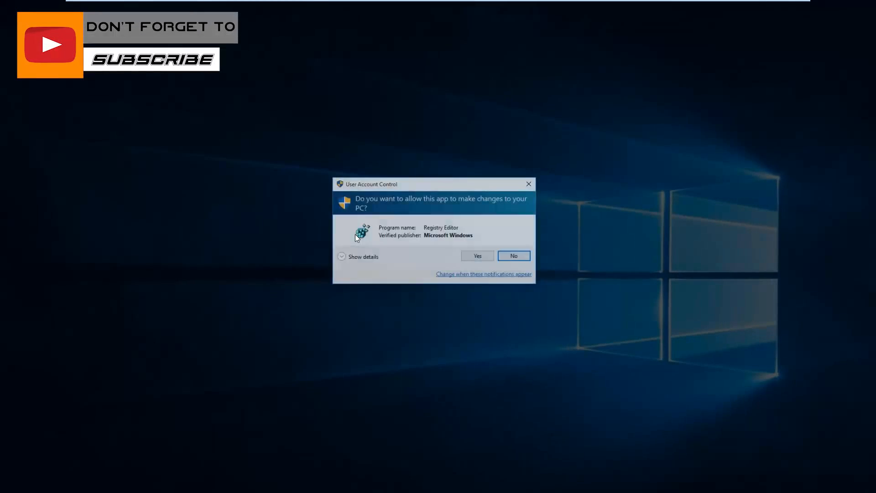
{"action": "left_click", "coordinate": [477, 254]}
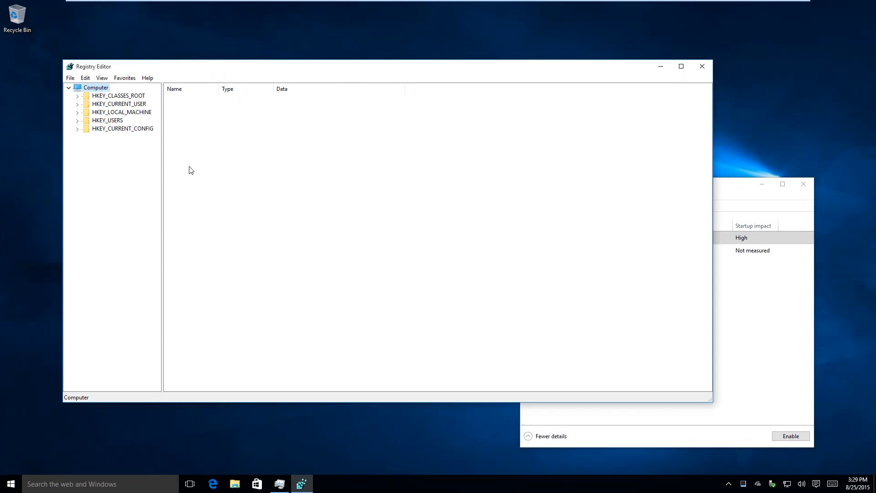
- Expand the registry tree down to HKEY_LOCAL_MACHINE\SOFTWARE\Microsoft\Windows\CurrentVersion
{"action": "left_click", "coordinate": [92, 113]}
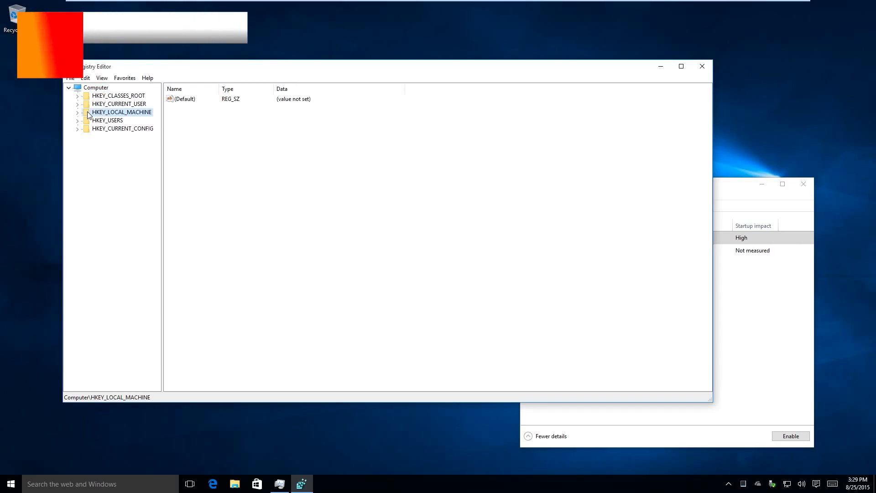
{"action": "left_click", "coordinate": [77, 113]}
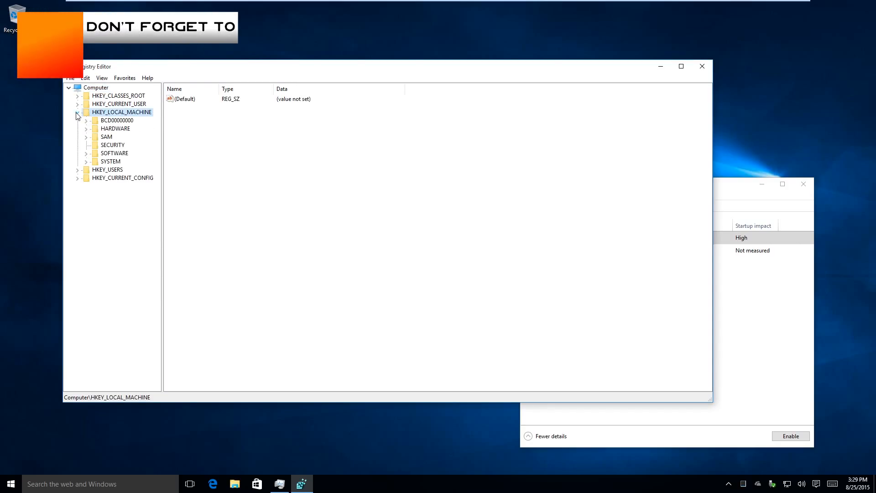
{"action": "left_click", "coordinate": [85, 154]}
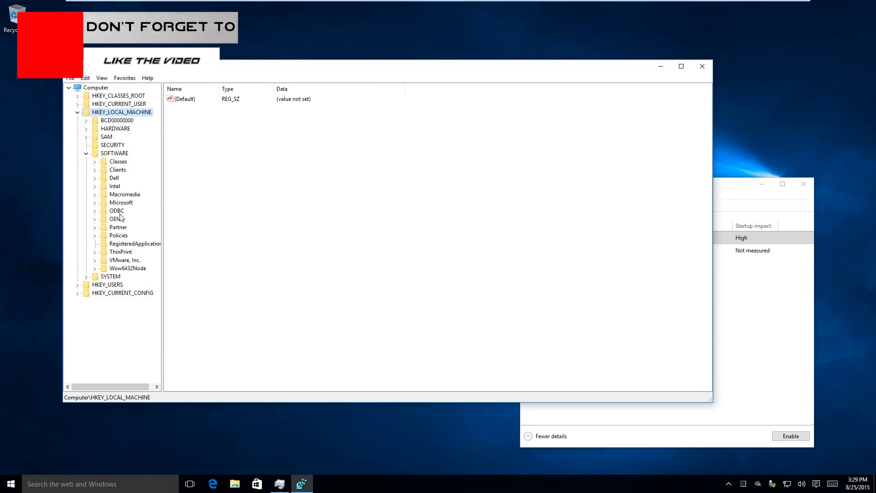
{"action": "left_click", "coordinate": [95, 203]}
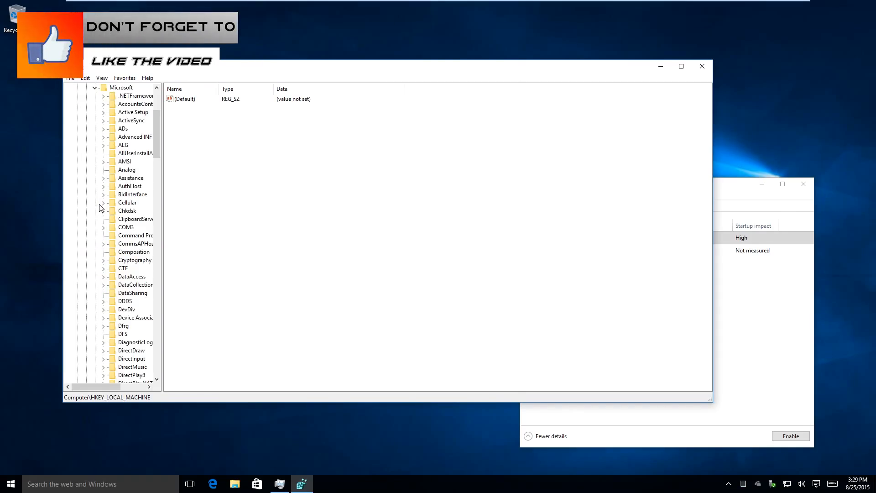
{"action": "type", "text": "win"}
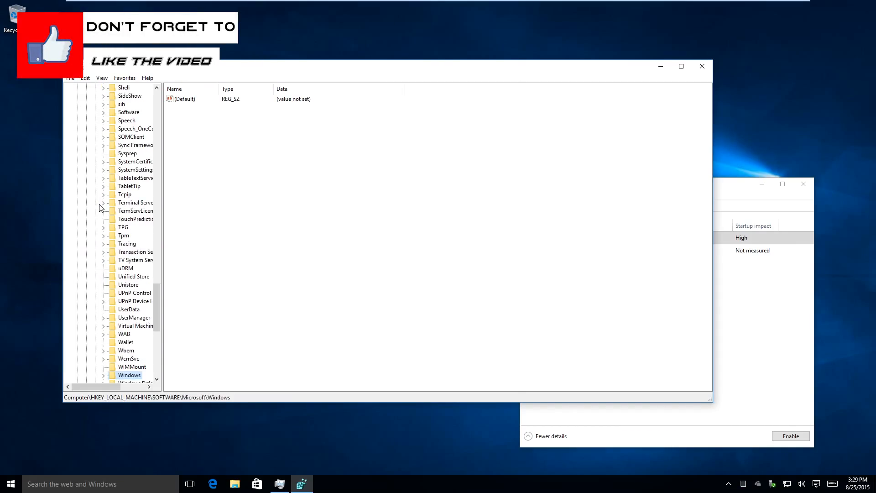
{"action": "key", "text": "Right"}
{"action": "key", "text": "Down"}
{"action": "key", "text": "Down"}
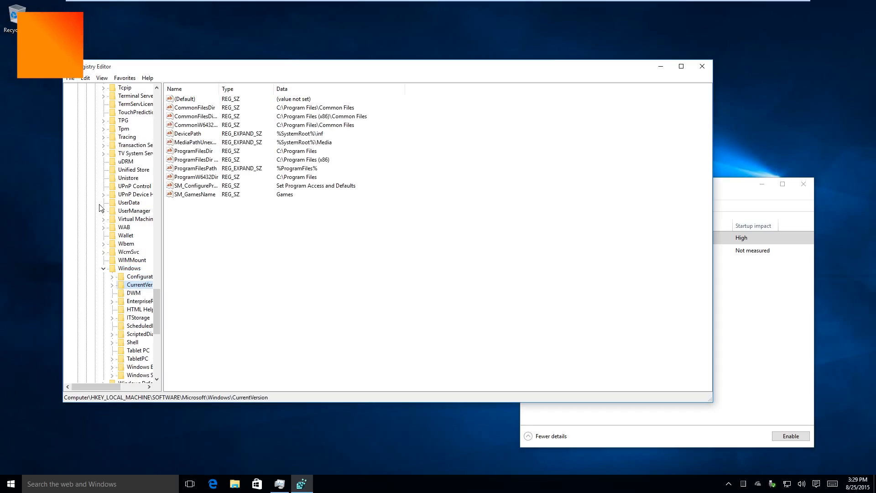
{"action": "key", "text": "Right"}
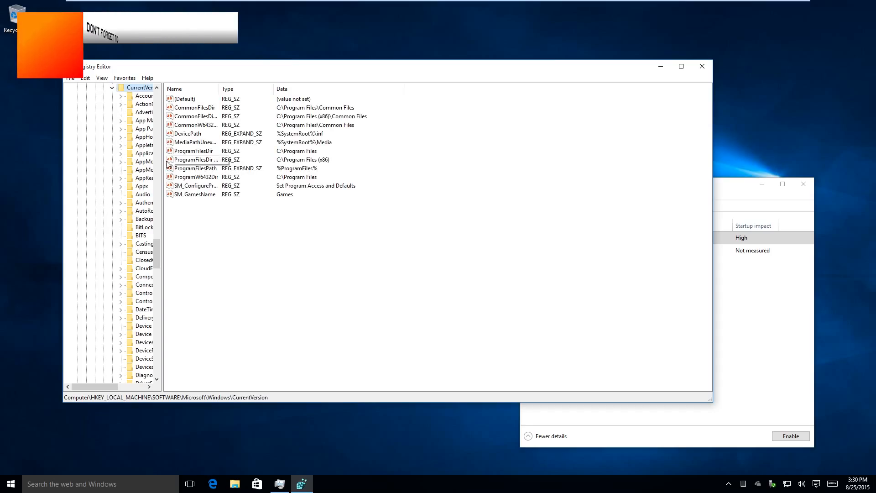
- Widen the registry's key tree so full key names show, and select the Run key under CurrentVersion
{"action": "left_click_drag", "start_coordinate": [162, 159], "coordinate": [218, 162]}
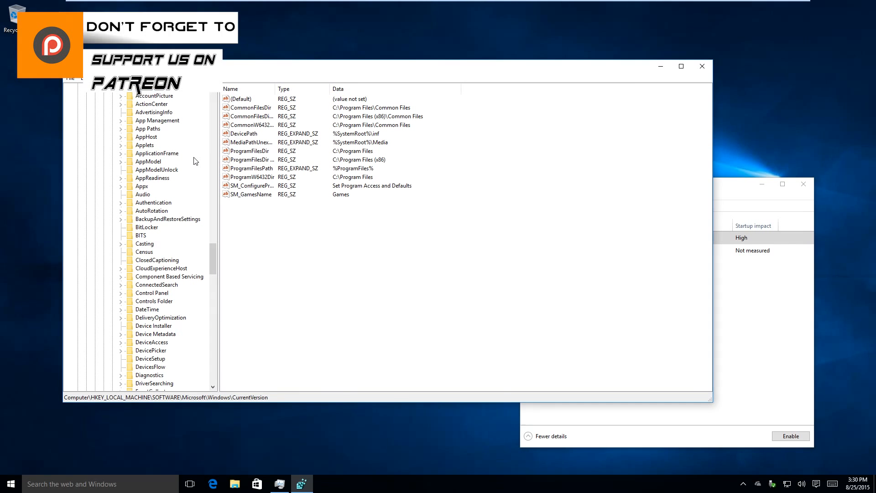
{"action": "type", "text": "run"}
{"action": "scroll", "coordinate": [108, 214], "scroll_direction": "down", "scroll_amount": 2}
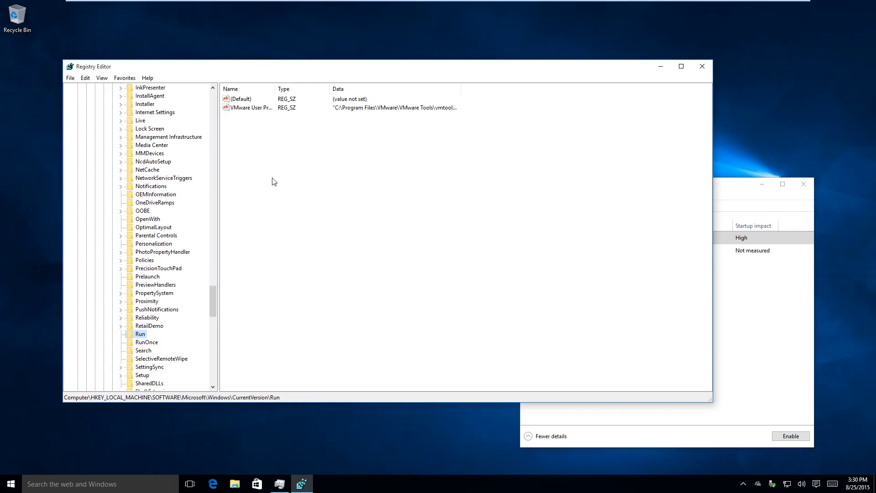
{"action": "right_click", "coordinate": [278, 151]}
{"action": "mouse_move", "coordinate": [309, 158]}
{"action": "left_click", "coordinate": [355, 157]}
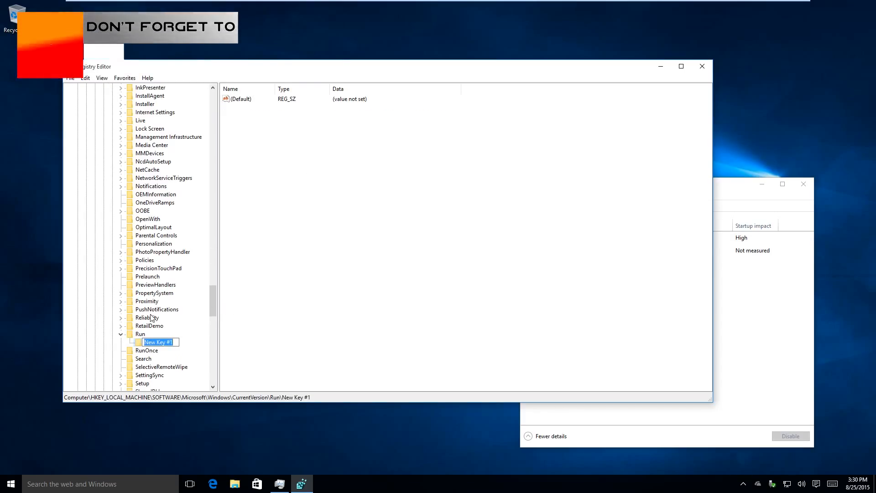
{"action": "left_click", "coordinate": [143, 344]}
{"action": "key", "text": "Delete"}
{"action": "left_click", "coordinate": [484, 240]}
- Create a new string value in the Run key
{"action": "right_click", "coordinate": [358, 237]}
{"action": "mouse_move", "coordinate": [384, 241]}
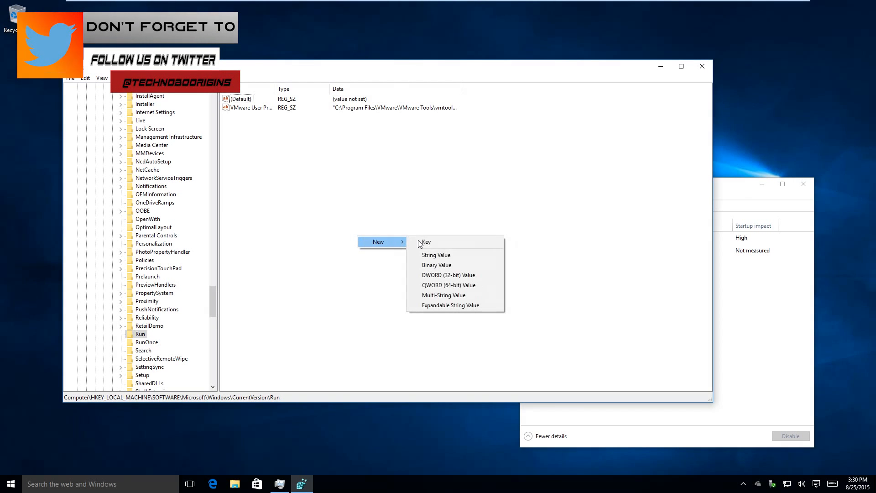
{"action": "left_click", "coordinate": [450, 254]}
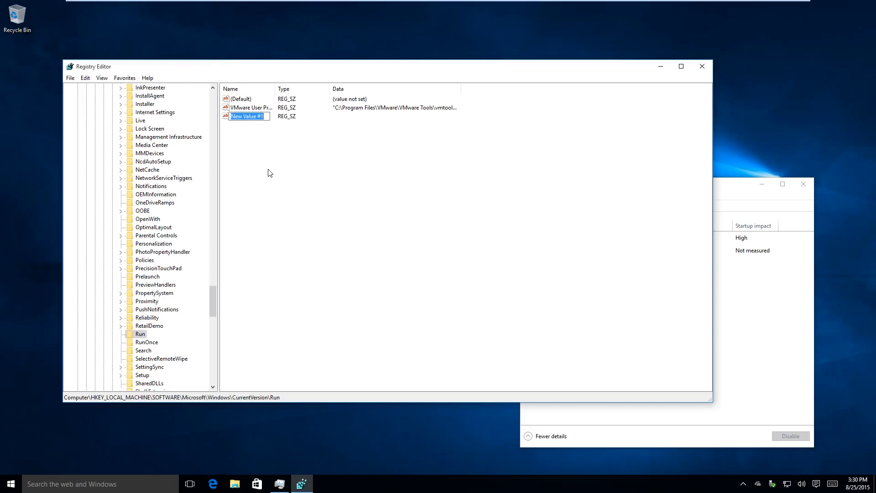
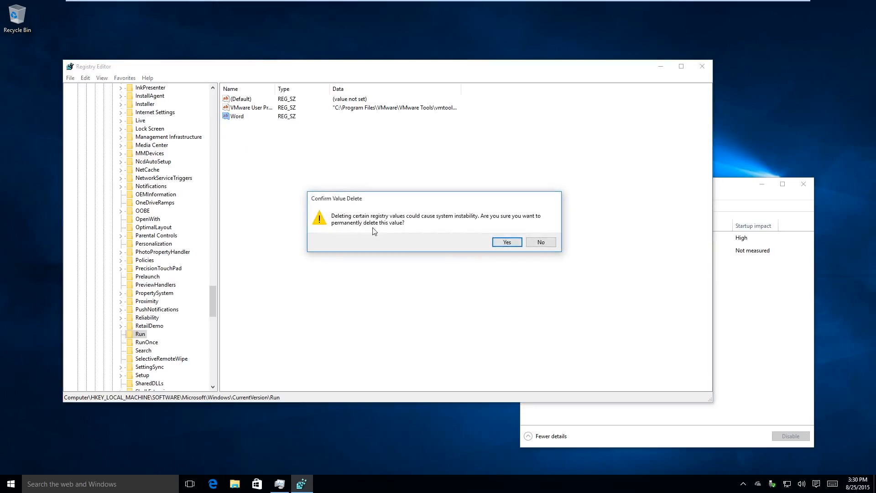
- Confirm deleting the Word value from the Run key and open the neighbouring RunOnce key
{"action": "left_click", "coordinate": [504, 243]}
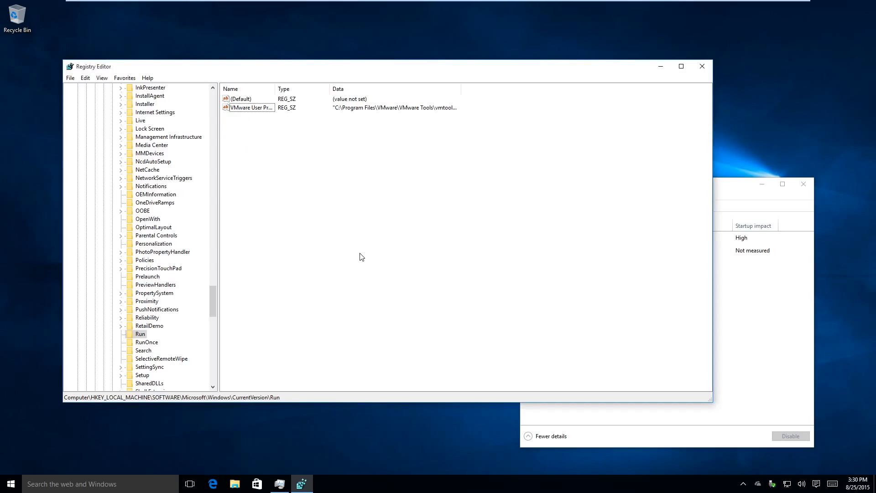
{"action": "left_click", "coordinate": [147, 343]}
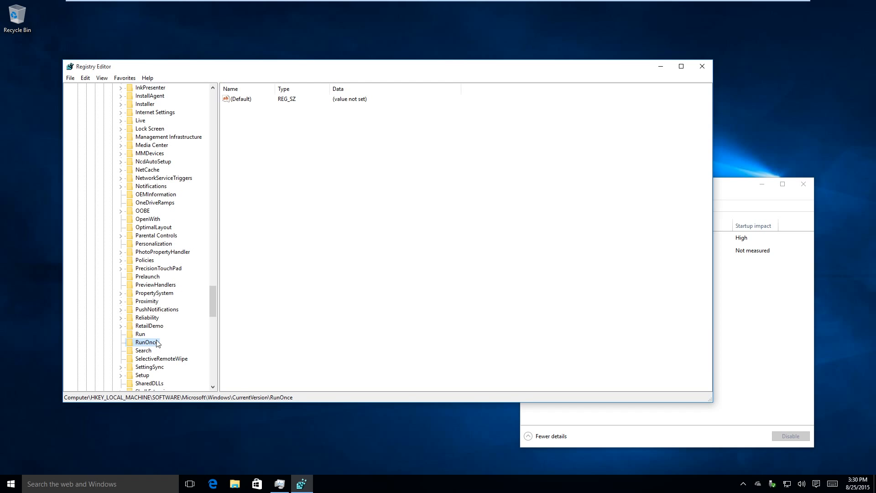
- Expand the Windows NT key and its CurrentVersion subkey under HKEY_LOCAL_MACHINE\SOFTWARE\Microsoft
{"action": "left_click_drag", "start_coordinate": [212, 297], "coordinate": [212, 323]}
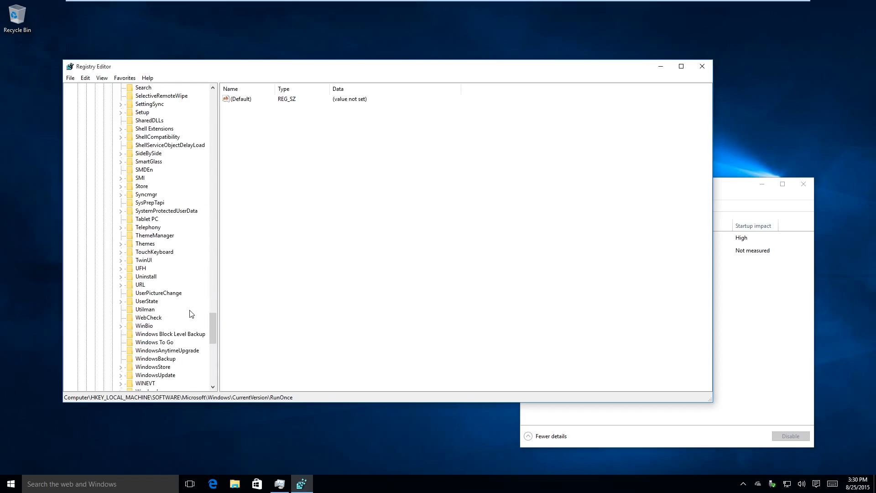
{"action": "scroll", "coordinate": [187, 280], "scroll_direction": "down", "scroll_amount": 2}
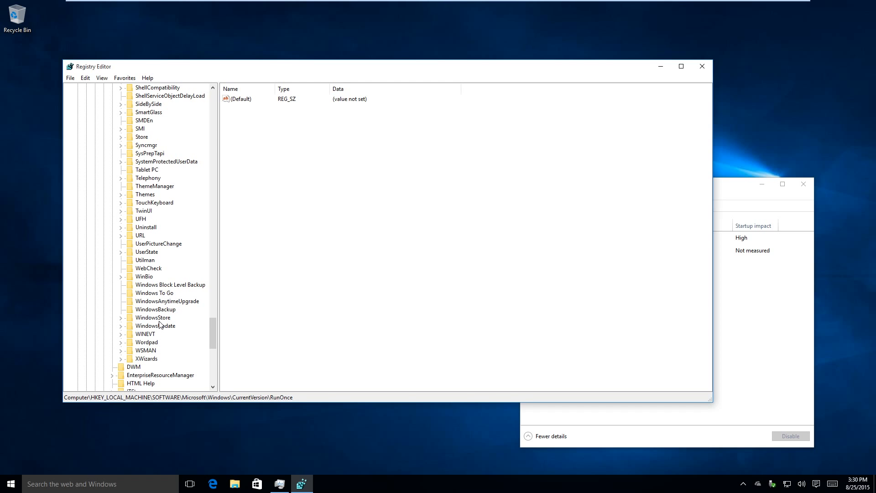
{"action": "scroll", "coordinate": [159, 325], "scroll_direction": "up", "scroll_amount": 5}
{"action": "scroll", "coordinate": [157, 321], "scroll_direction": "down", "scroll_amount": 12}
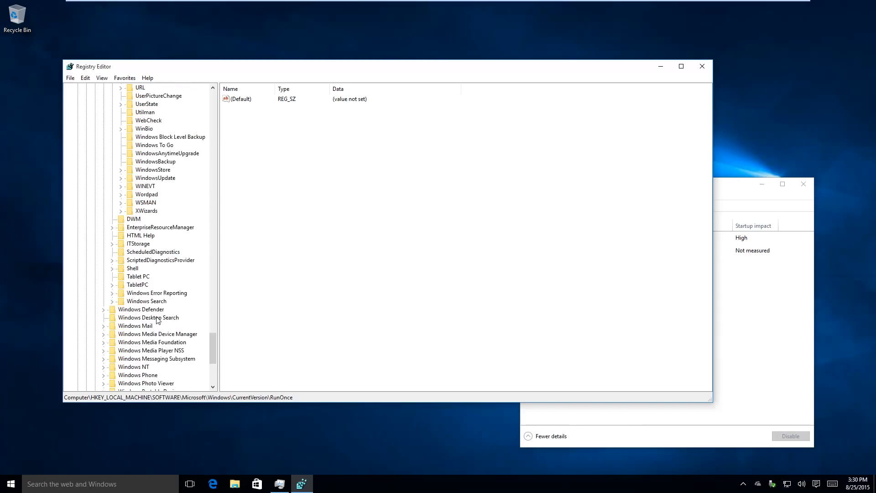
{"action": "scroll", "coordinate": [137, 296], "scroll_direction": "down", "scroll_amount": 3}
{"action": "left_click", "coordinate": [137, 295]}
{"action": "left_click", "coordinate": [104, 293]}
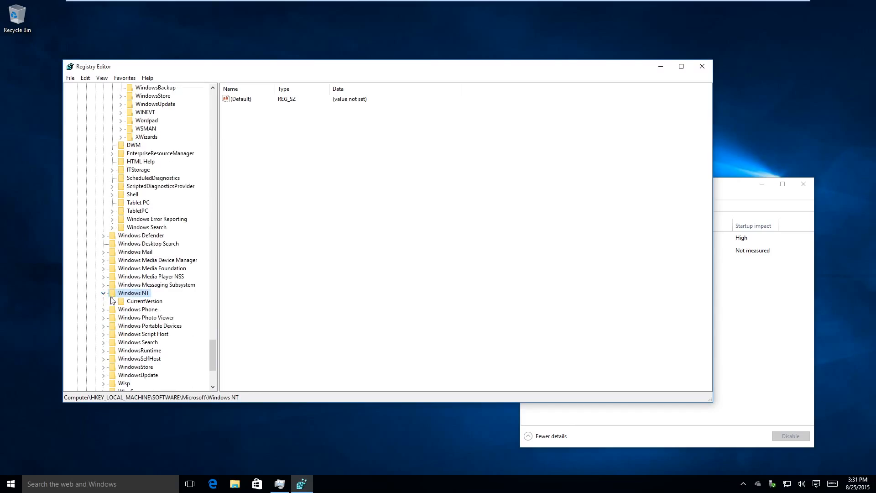
{"action": "left_click", "coordinate": [112, 302]}
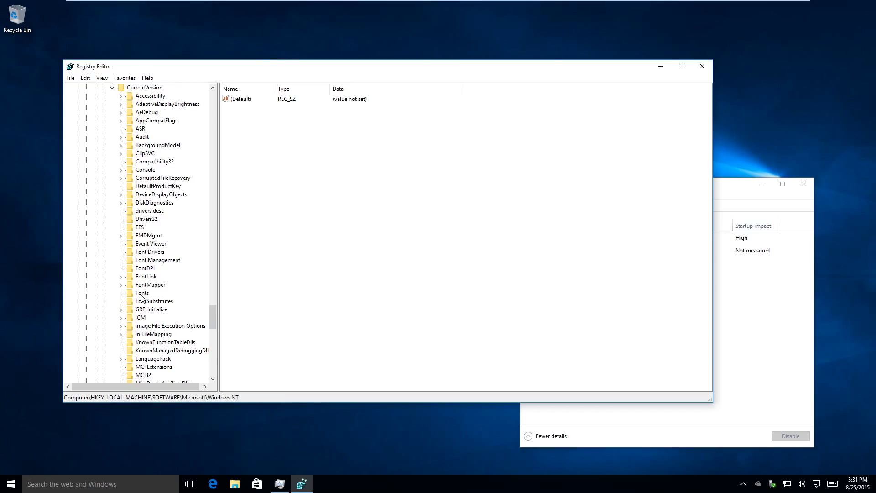
- Open the Winlogon key under Windows NT\CurrentVersion and expand its subkeys
{"action": "left_click", "coordinate": [142, 297]}
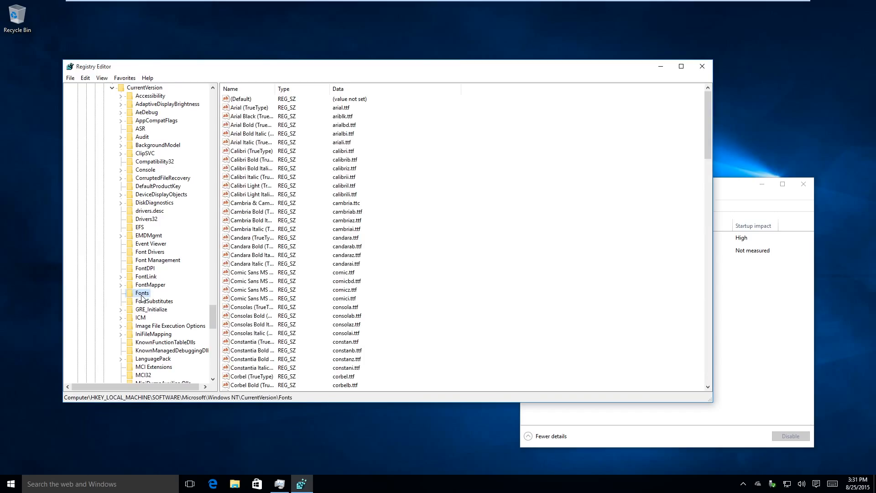
{"action": "type", "text": "win"}
{"action": "scroll", "coordinate": [144, 295], "scroll_direction": "down", "scroll_amount": 2}
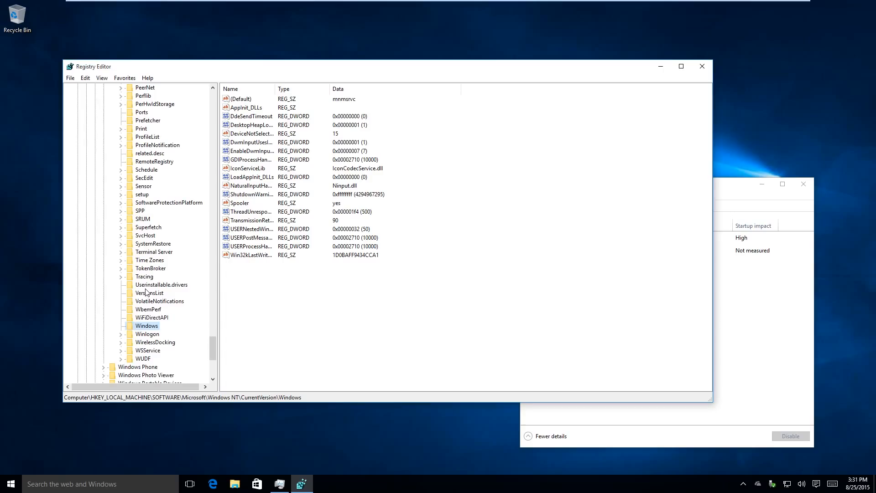
{"action": "left_click", "coordinate": [154, 337]}
{"action": "left_click", "coordinate": [120, 335]}
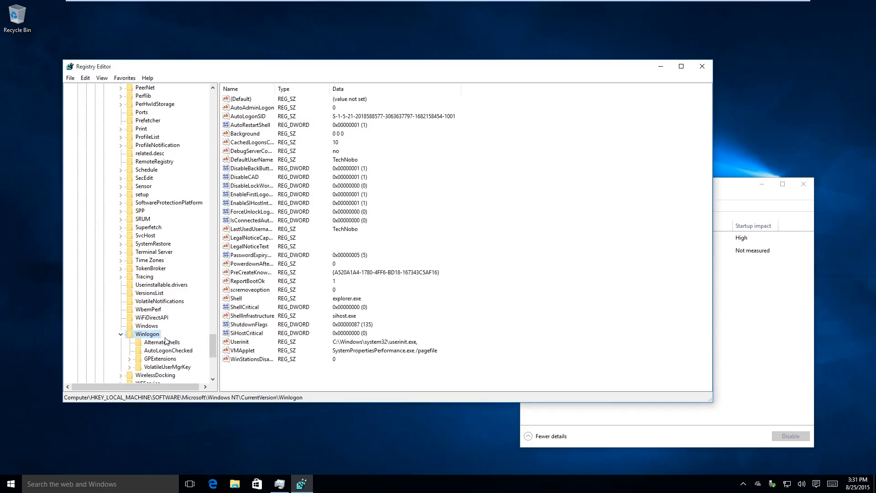
{"action": "type", "text": "user"}
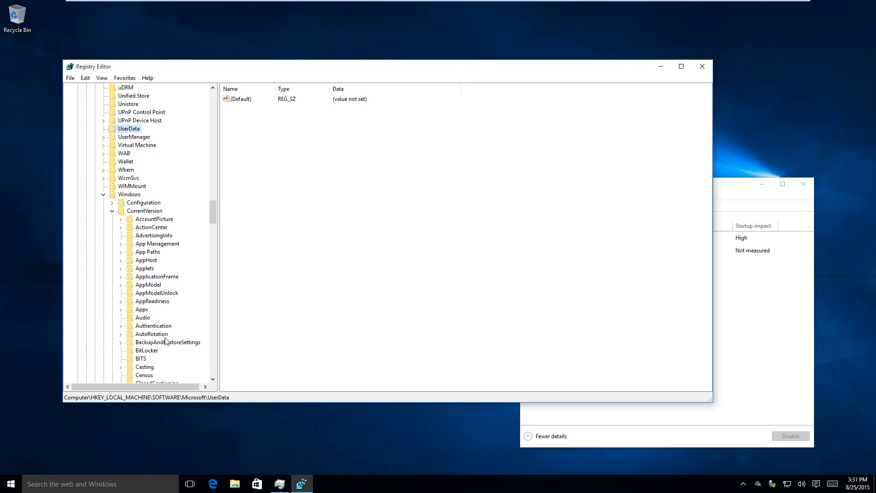
{"action": "scroll", "coordinate": [166, 340], "scroll_direction": "down", "scroll_amount": 20}
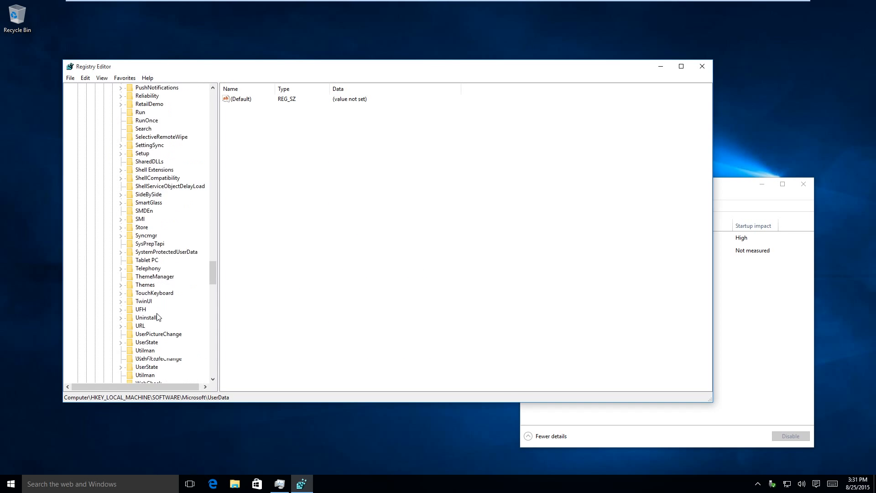
{"action": "scroll", "coordinate": [159, 319], "scroll_direction": "down", "scroll_amount": 20}
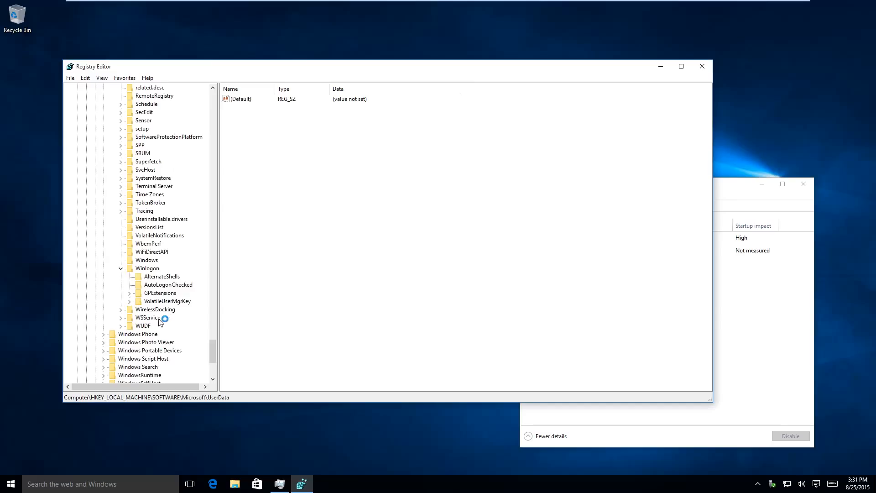
- Collapse the expanded branches of HKEY_LOCAL_MACHINE, from Windows NT\CurrentVersion up through Windows, Microsoft and SOFTWARE to the hive itself
{"action": "scroll", "coordinate": [160, 322], "scroll_direction": "up", "scroll_amount": 1}
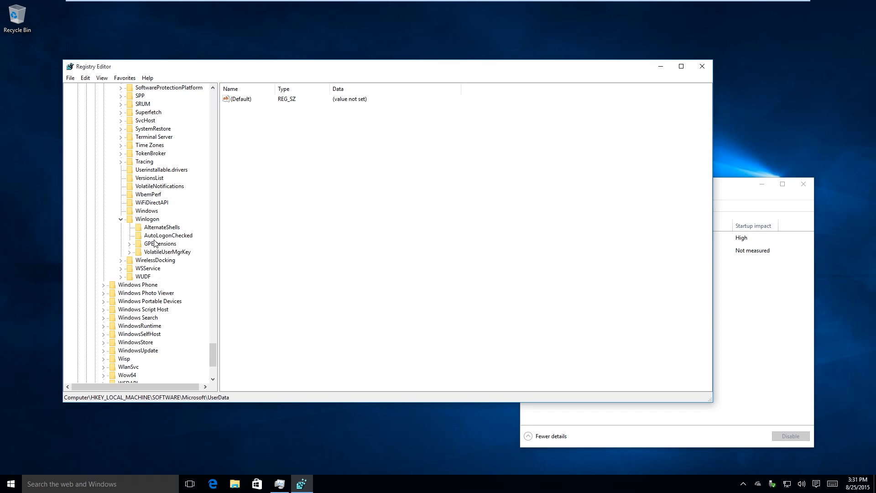
{"action": "scroll", "coordinate": [156, 244], "scroll_direction": "up", "scroll_amount": 20}
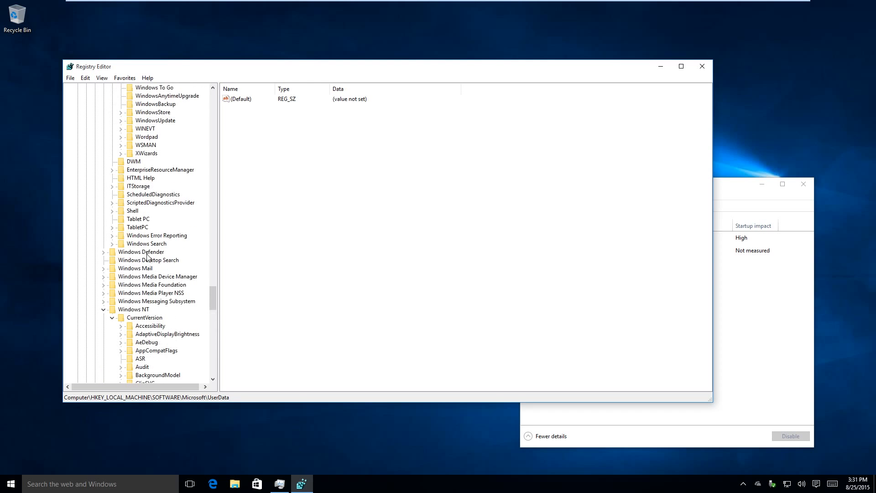
{"action": "left_click", "coordinate": [112, 317]}
{"action": "scroll", "coordinate": [113, 292], "scroll_direction": "up", "scroll_amount": 18}
{"action": "scroll", "coordinate": [110, 281], "scroll_direction": "up", "scroll_amount": 20}
{"action": "left_click", "coordinate": [112, 309]}
{"action": "left_click", "coordinate": [104, 292]}
{"action": "scroll", "coordinate": [107, 279], "scroll_direction": "up", "scroll_amount": 20}
{"action": "scroll", "coordinate": [122, 227], "scroll_direction": "up", "scroll_amount": 20}
{"action": "left_click", "coordinate": [95, 202]}
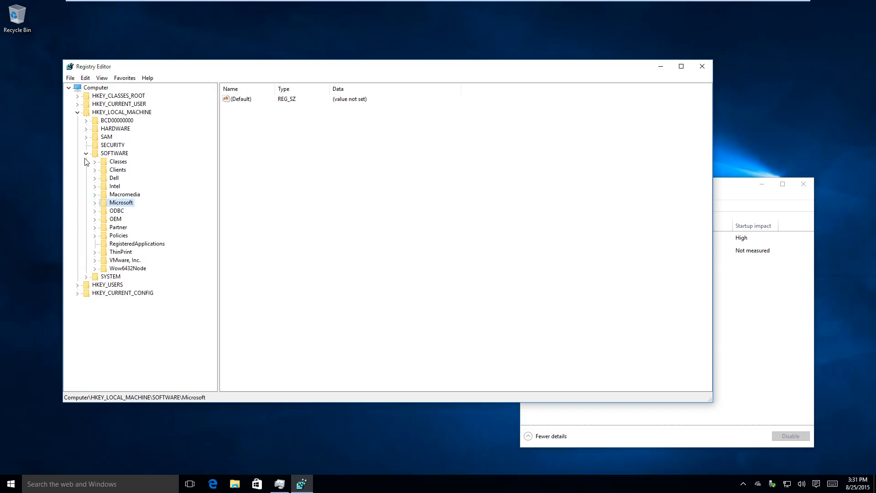
{"action": "left_click", "coordinate": [86, 154]}
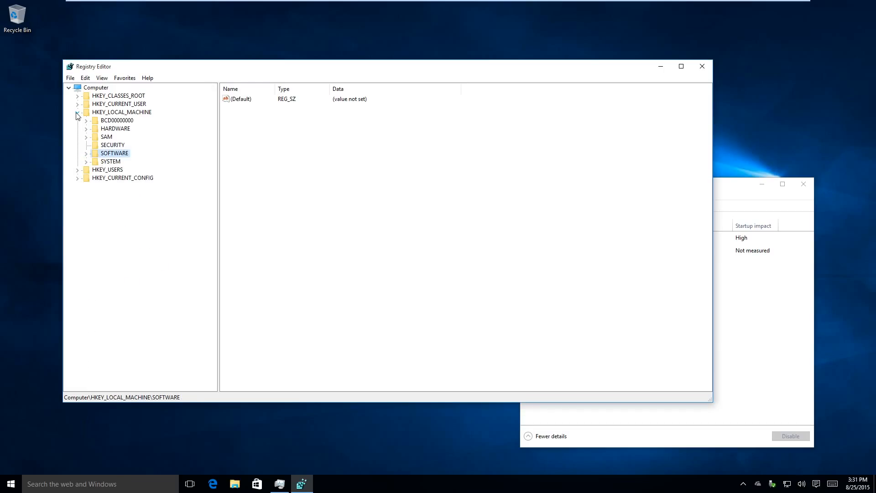
{"action": "left_click", "coordinate": [77, 112]}
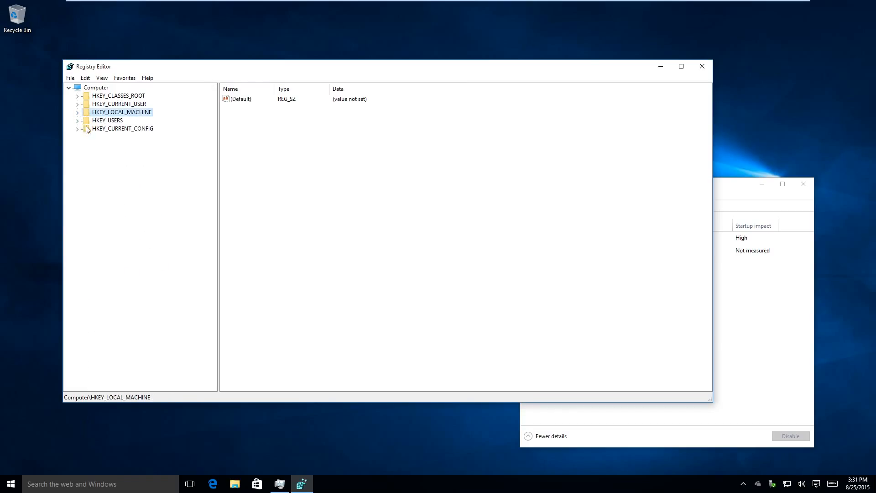
- Expand the registry tree down to HKEY_CURRENT_USER\SOFTWARE\Microsoft\Windows
{"action": "left_click", "coordinate": [96, 105]}
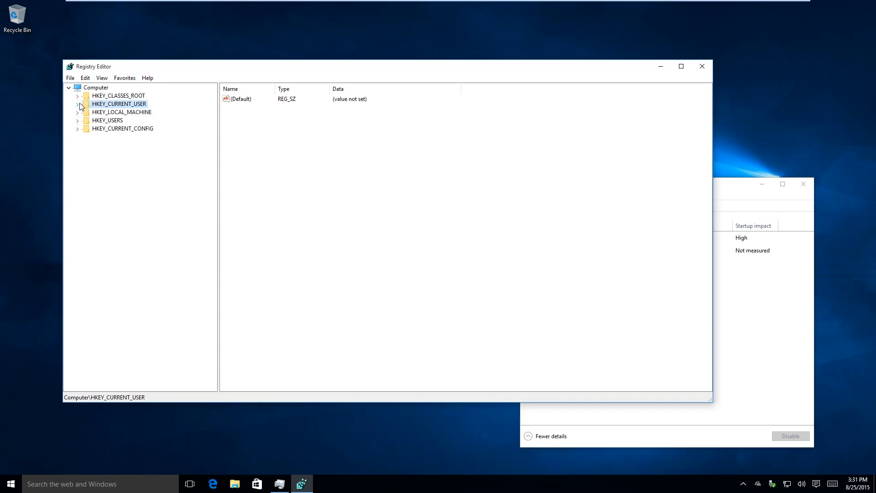
{"action": "left_click", "coordinate": [77, 104]}
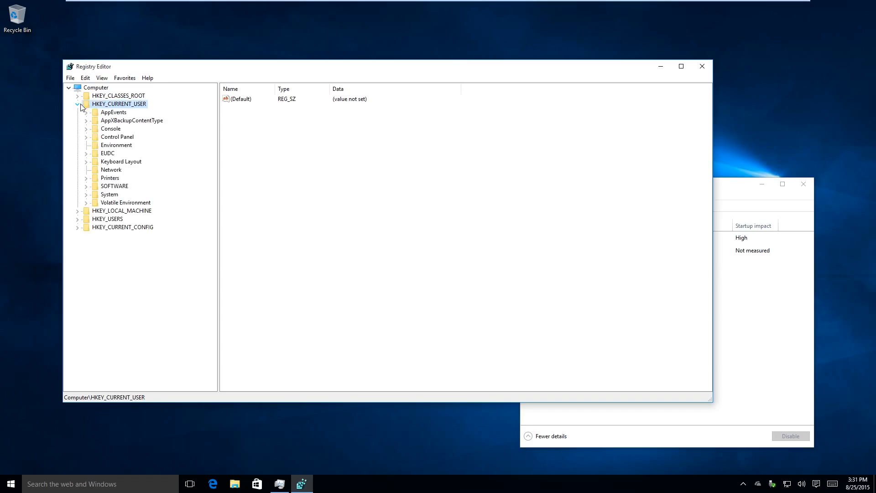
{"action": "left_click", "coordinate": [86, 187]}
{"action": "key", "text": "m"}
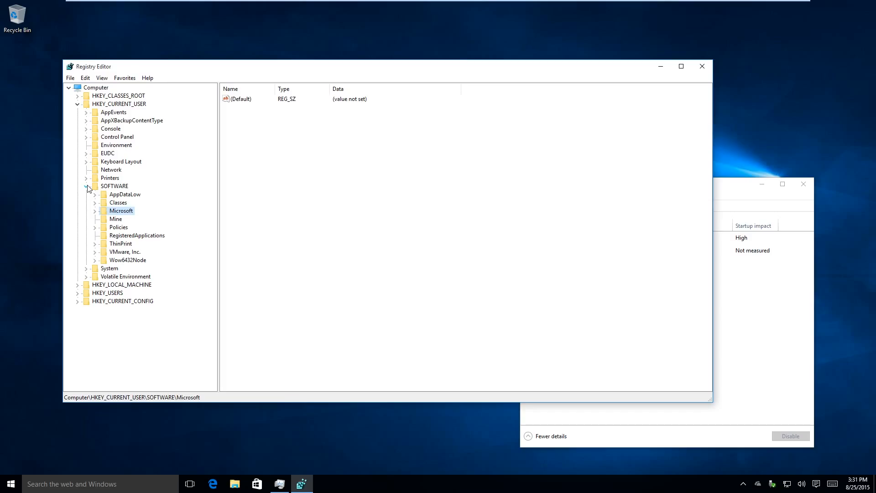
{"action": "key", "text": "Right"}
{"action": "type", "text": "windows"}
{"action": "key", "text": "Right"}
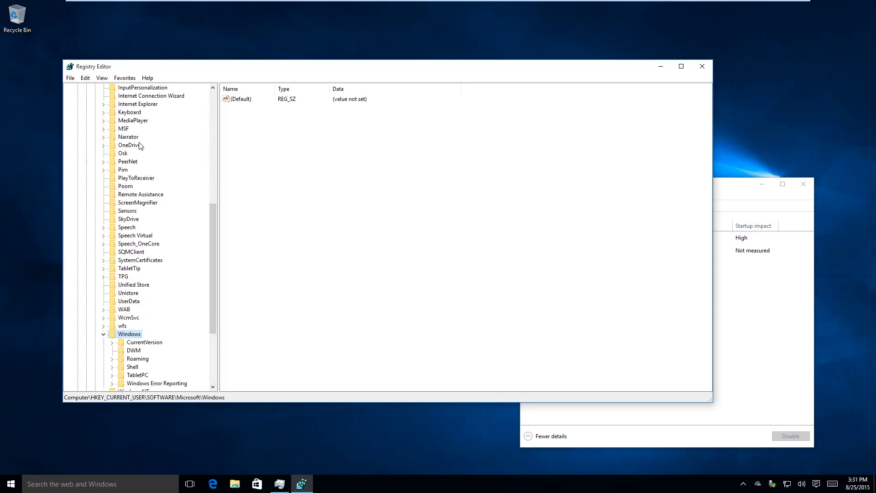
- Expand CurrentVersion under the current user's Windows key and select its Run key
{"action": "left_click", "coordinate": [161, 341]}
{"action": "left_click", "coordinate": [111, 342]}
{"action": "type", "text": "run"}
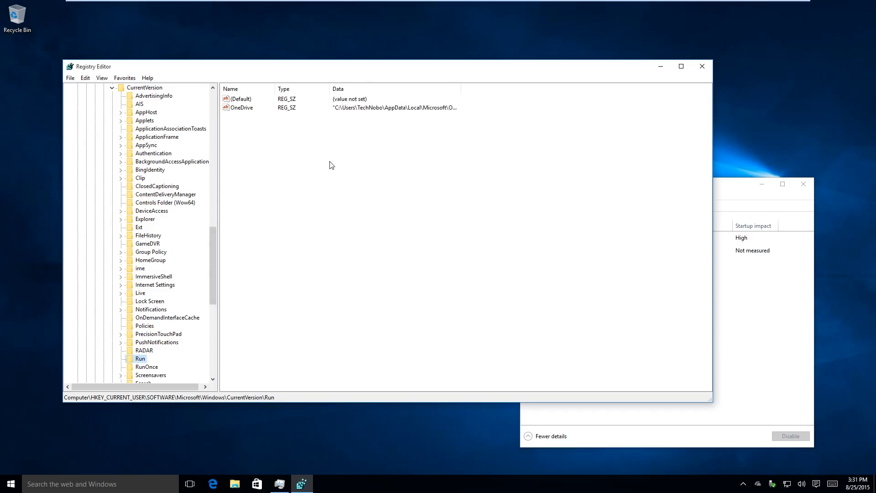
- Bring Task Manager to the front, moved up slightly, and select the Microsoft OneDrive startup entry
{"action": "left_click_drag", "start_coordinate": [737, 185], "coordinate": [740, 165]}
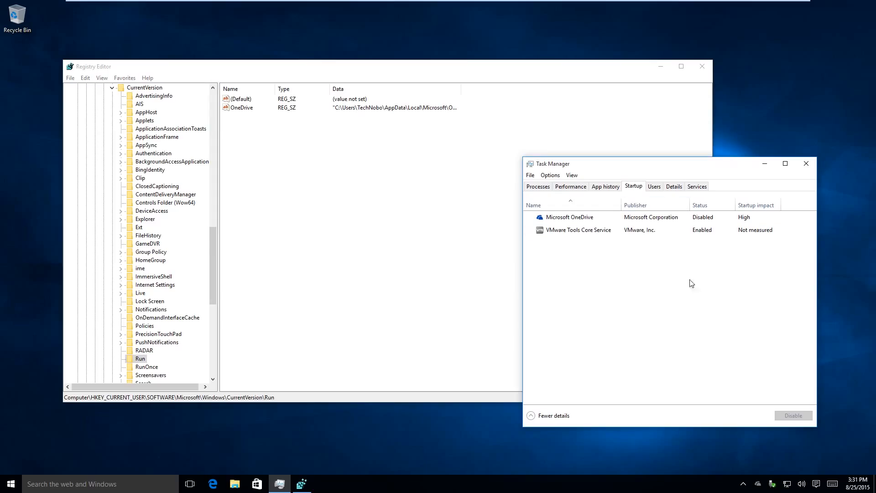
{"action": "left_click", "coordinate": [657, 221]}
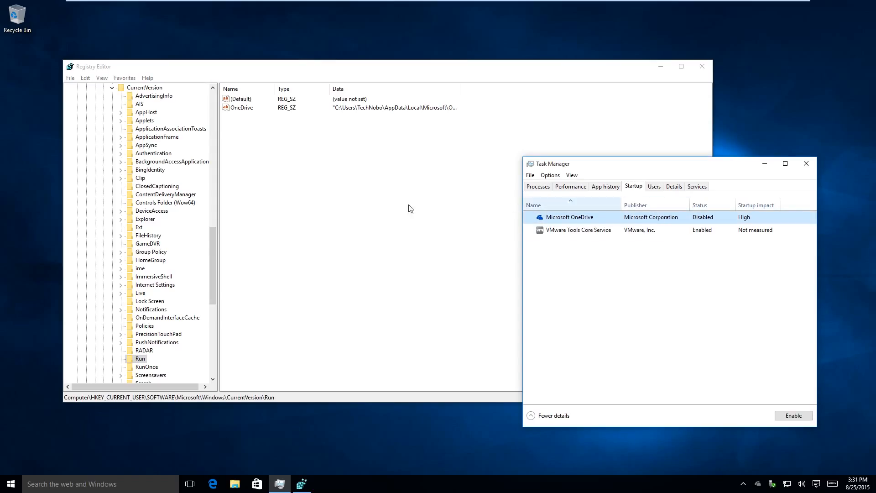
- Back in Registry Editor, view the current user's RunOnce key, and the Winlogon and Windows keys under Windows NT\CurrentVersion
{"action": "left_click", "coordinate": [146, 368]}
{"action": "left_click_drag", "start_coordinate": [212, 262], "coordinate": [214, 321]}
{"action": "double_click", "coordinate": [121, 318]}
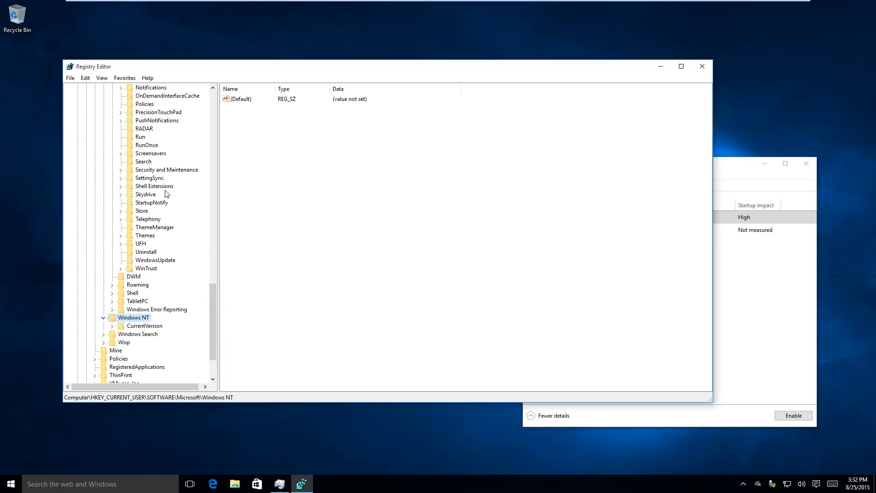
{"action": "left_click", "coordinate": [113, 325]}
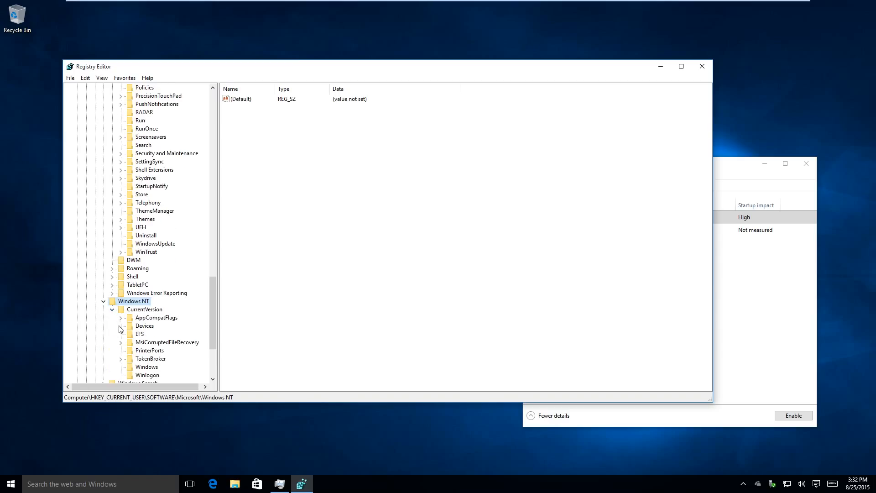
{"action": "left_click", "coordinate": [151, 375]}
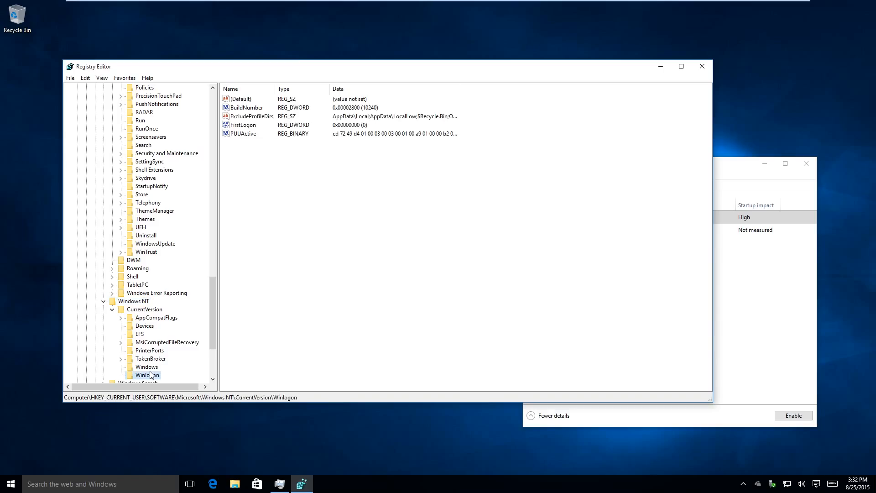
{"action": "left_click", "coordinate": [146, 367]}
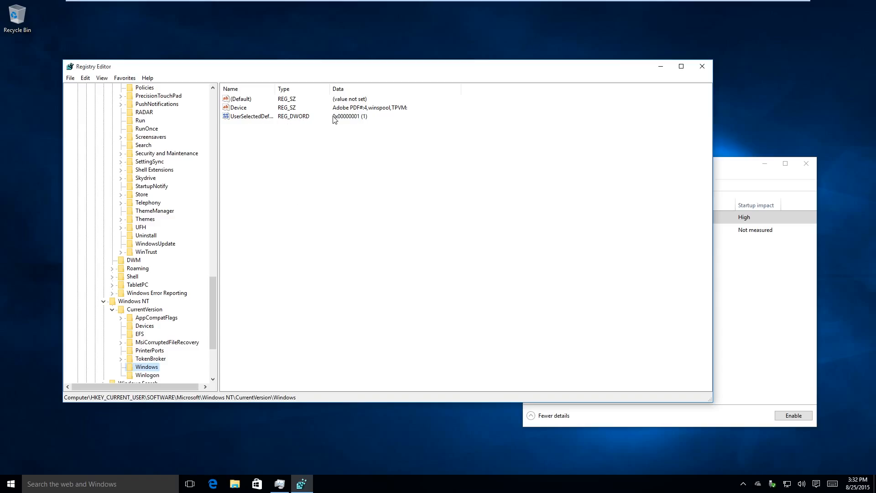
- Collapse all expanded branches of HKEY_CURRENT_USER and close Registry Editor
{"action": "left_click", "coordinate": [112, 310]}
{"action": "left_click", "coordinate": [104, 302]}
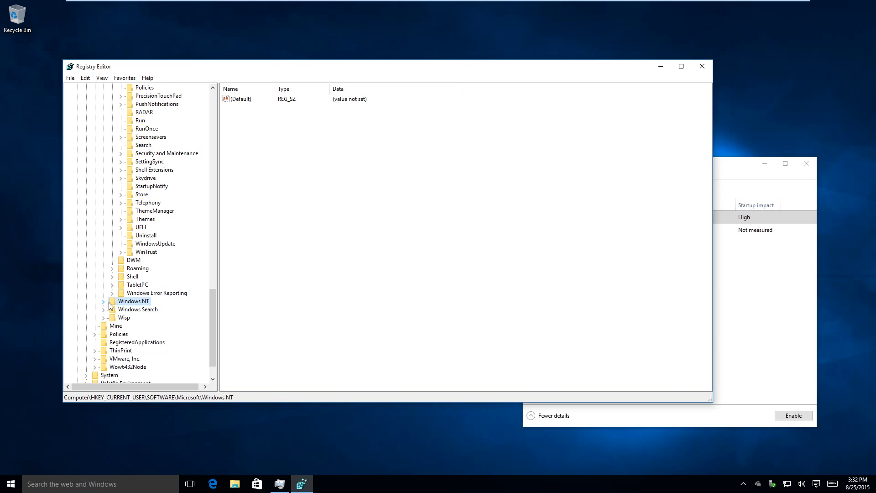
{"action": "scroll", "coordinate": [121, 296], "scroll_direction": "up", "scroll_amount": 18}
{"action": "left_click", "coordinate": [112, 293]}
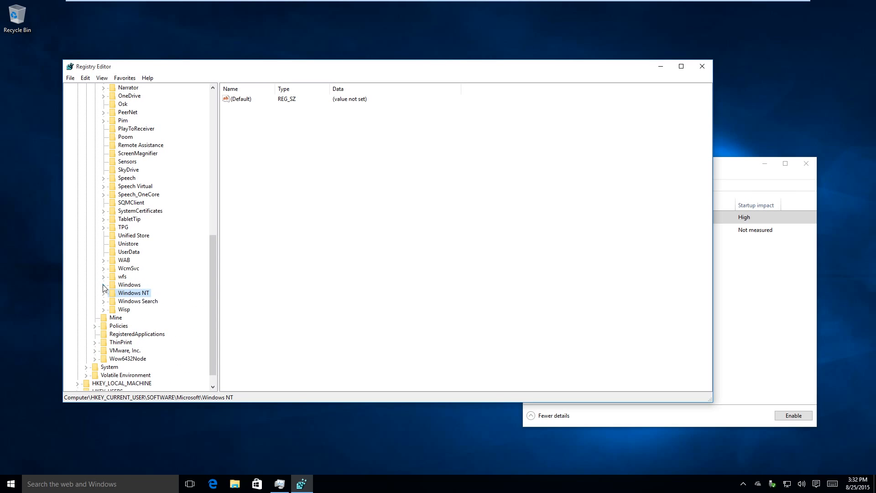
{"action": "scroll", "coordinate": [105, 273], "scroll_direction": "up", "scroll_amount": 15}
{"action": "left_click", "coordinate": [95, 210]}
{"action": "left_click", "coordinate": [86, 186]}
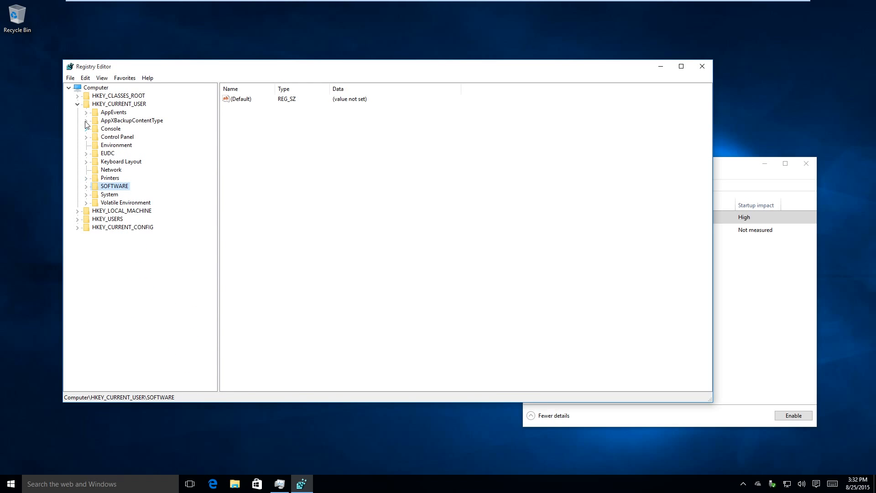
{"action": "left_click", "coordinate": [78, 104]}
{"action": "left_click", "coordinate": [702, 66]}
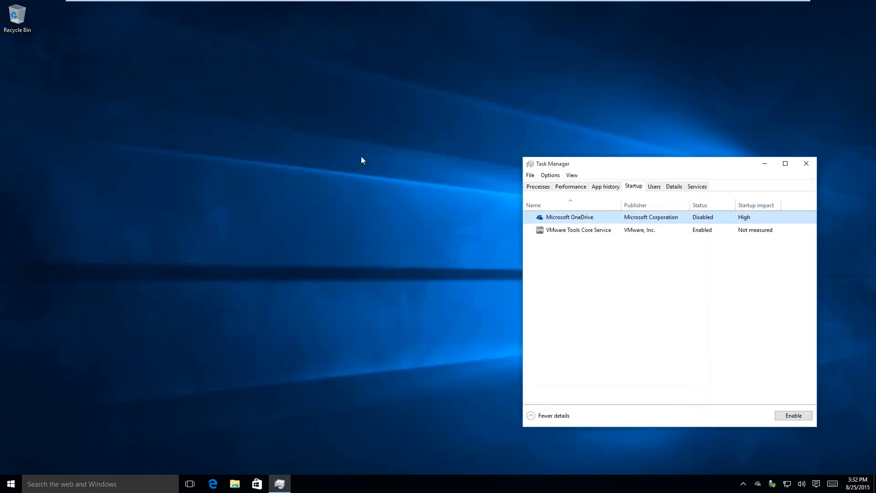
{"action": "left_click", "coordinate": [362, 159]}
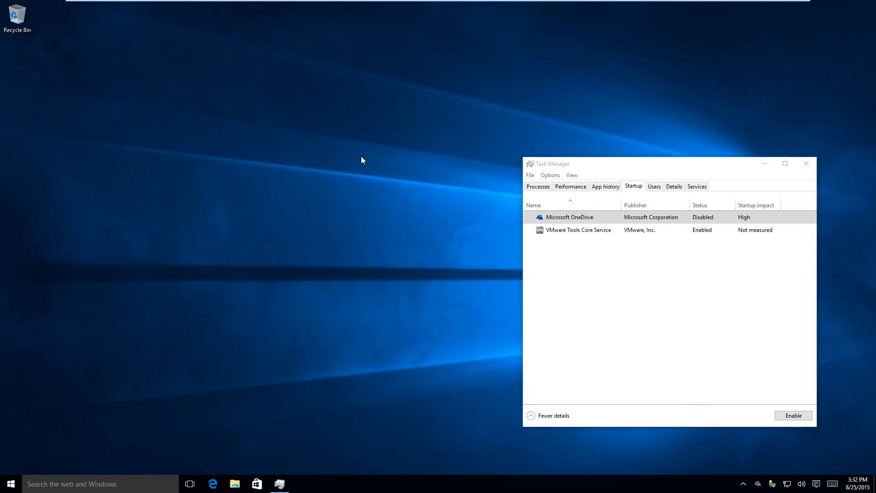
- Open the Services console with services.msc, enlarge its window and sort the services by startup type
{"action": "key", "text": "super+r"}
{"action": "type", "text": "ser"}
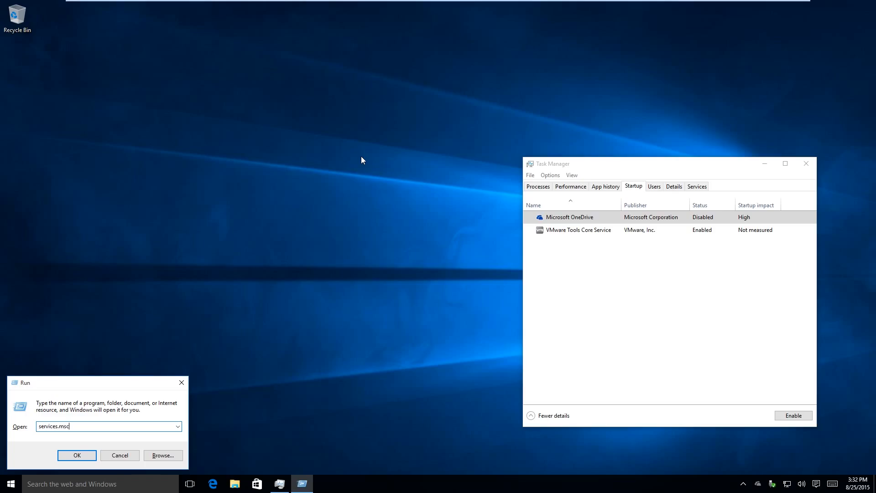
{"action": "key", "text": "Return"}
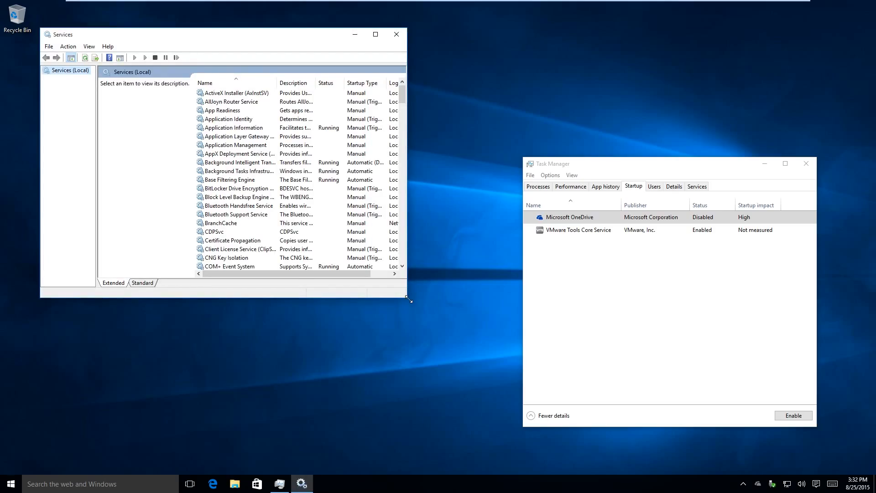
{"action": "left_click_drag", "start_coordinate": [408, 300], "coordinate": [655, 403]}
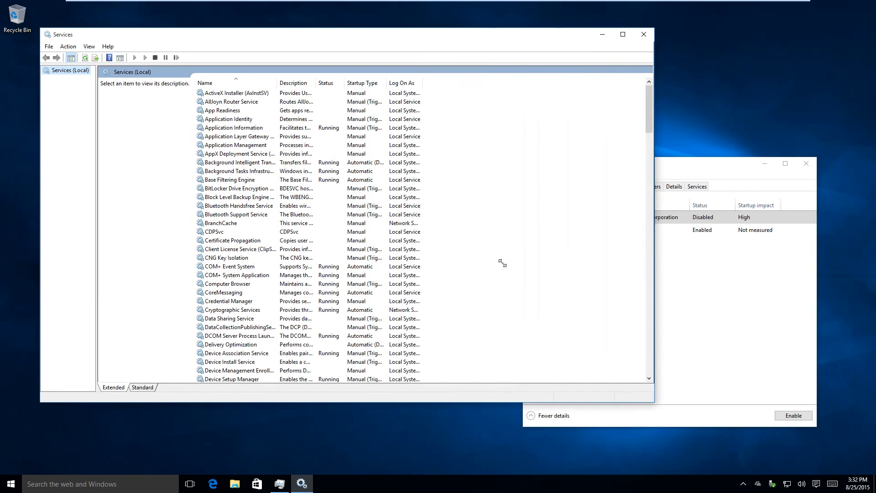
{"action": "left_click", "coordinate": [352, 86]}
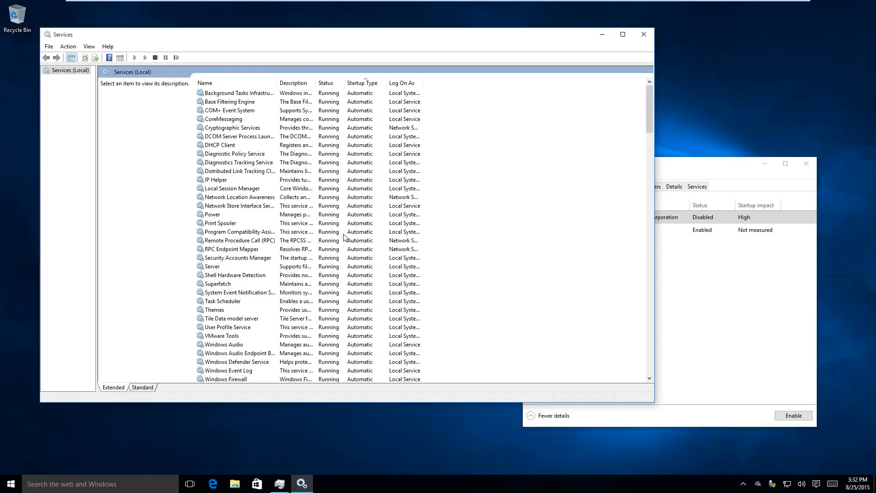
- Examine the startup type in the CoreMessaging service's properties with the Services window moved aside, and cancel the dialog
{"action": "right_click", "coordinate": [361, 123]}
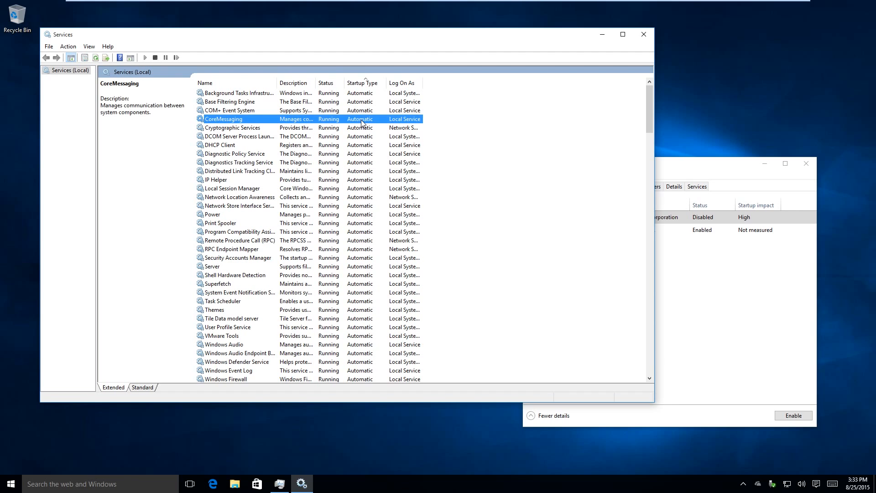
{"action": "left_click", "coordinate": [347, 206]}
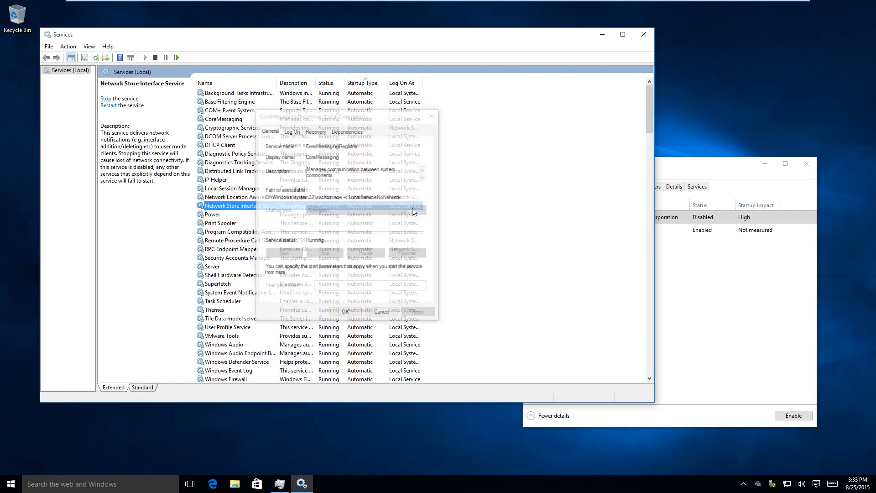
{"action": "left_click_drag", "start_coordinate": [411, 31], "coordinate": [428, 386]}
{"action": "left_click_drag", "start_coordinate": [373, 106], "coordinate": [377, 121]}
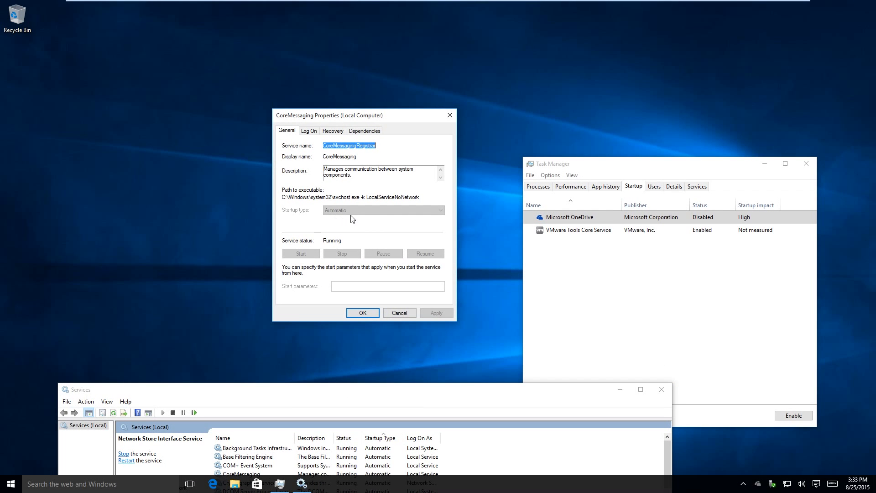
{"action": "left_click", "coordinate": [405, 314]}
{"action": "left_click_drag", "start_coordinate": [453, 388], "coordinate": [425, 57]}
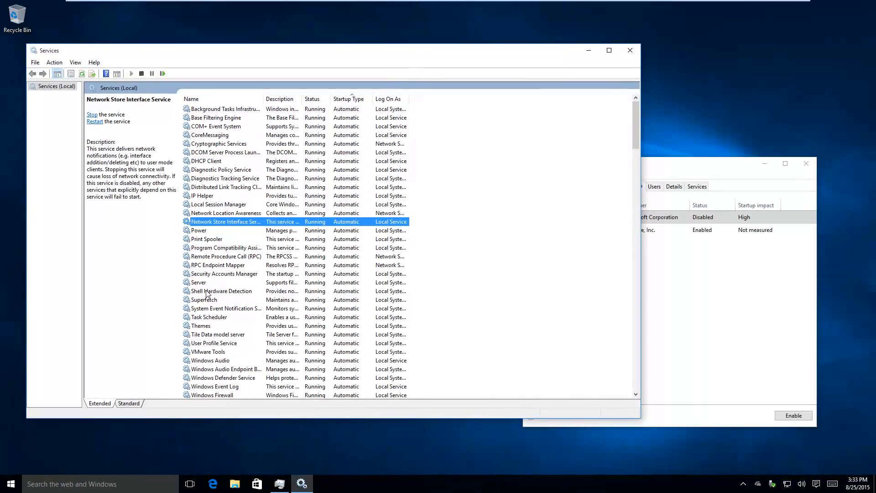
- In the VMware Tools service's properties, choose Manual as the startup type and discard the change
{"action": "scroll", "coordinate": [267, 307], "scroll_direction": "down", "scroll_amount": 2}
{"action": "right_click", "coordinate": [267, 305]}
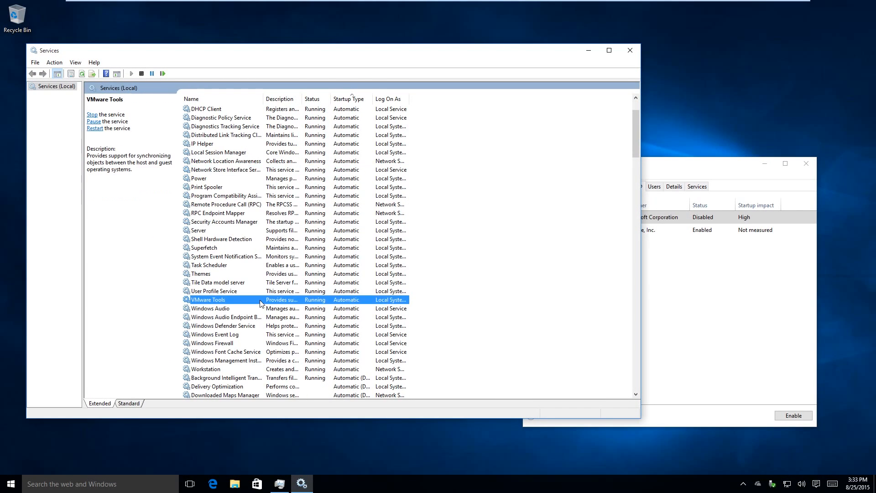
{"action": "left_click", "coordinate": [299, 386]}
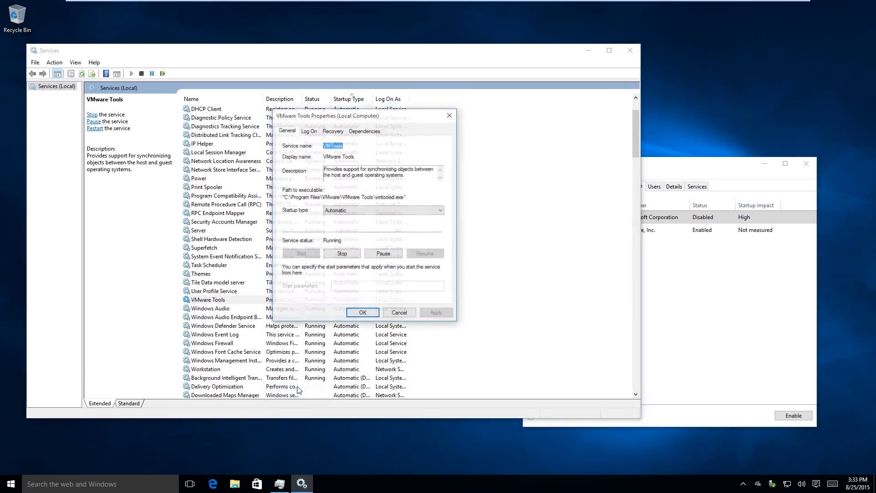
{"action": "left_click", "coordinate": [340, 210]}
{"action": "left_click", "coordinate": [361, 233]}
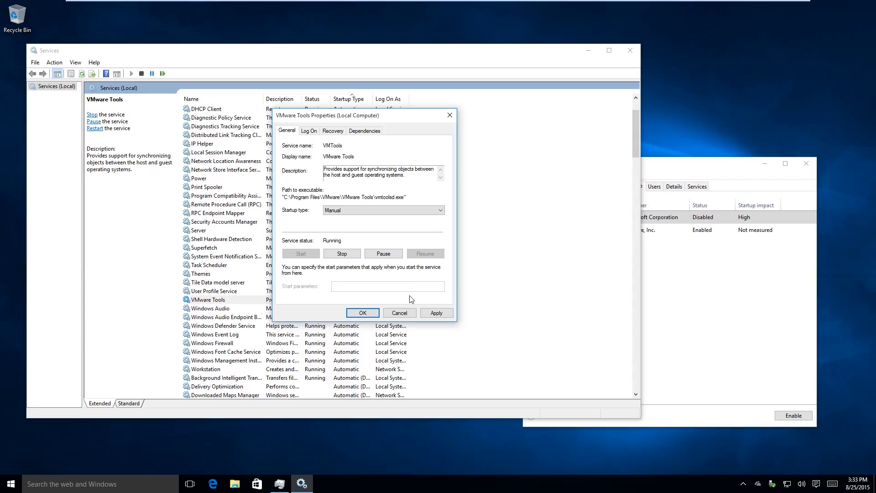
{"action": "left_click", "coordinate": [401, 314]}
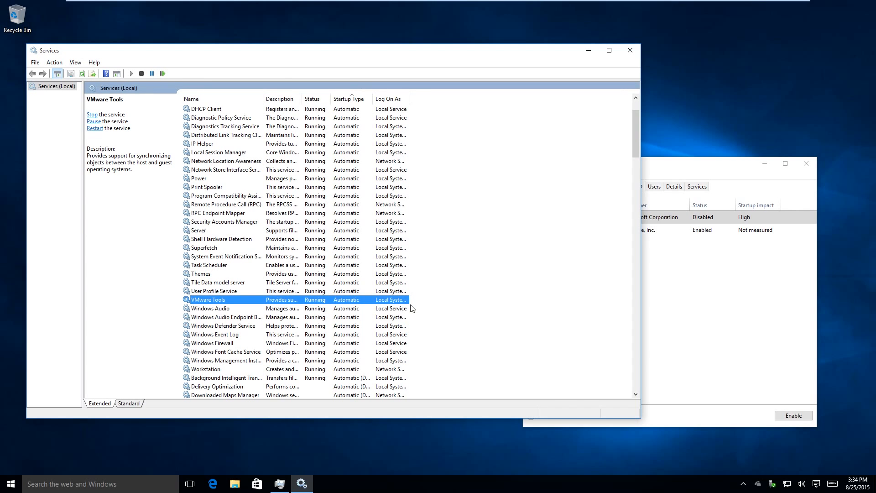
- Close the Services console and Task Manager
{"action": "left_click", "coordinate": [634, 51]}
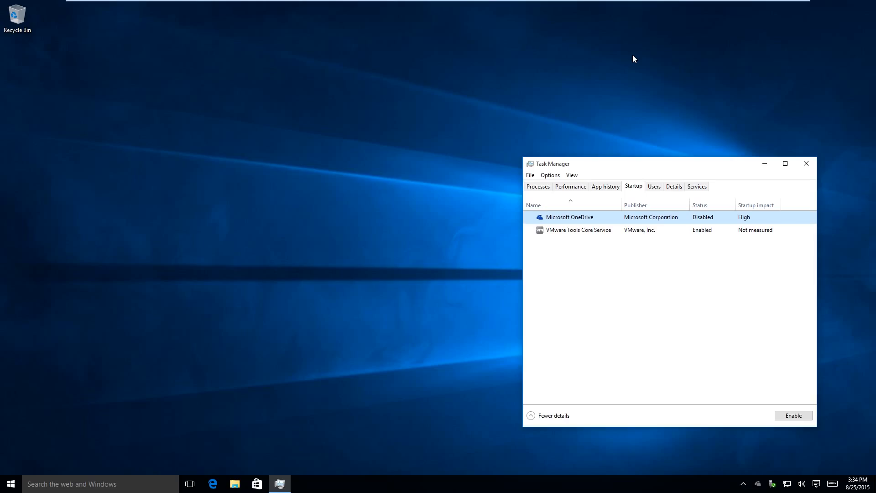
{"action": "left_click", "coordinate": [806, 163]}
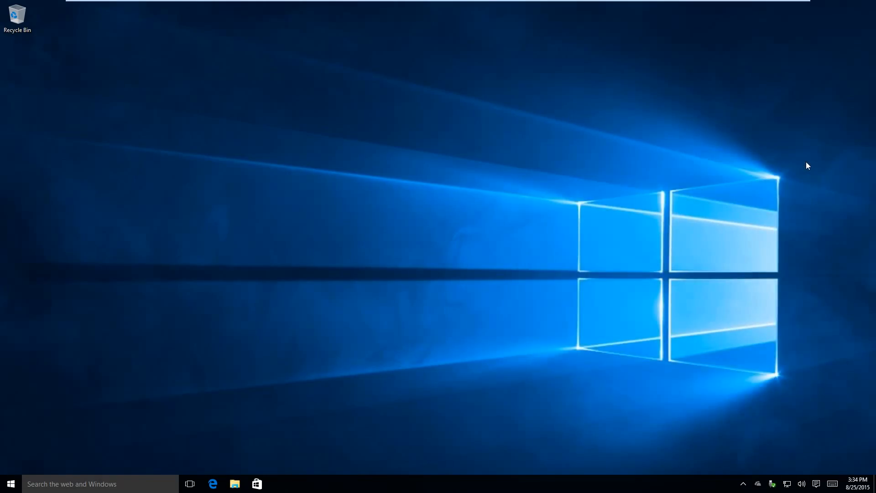